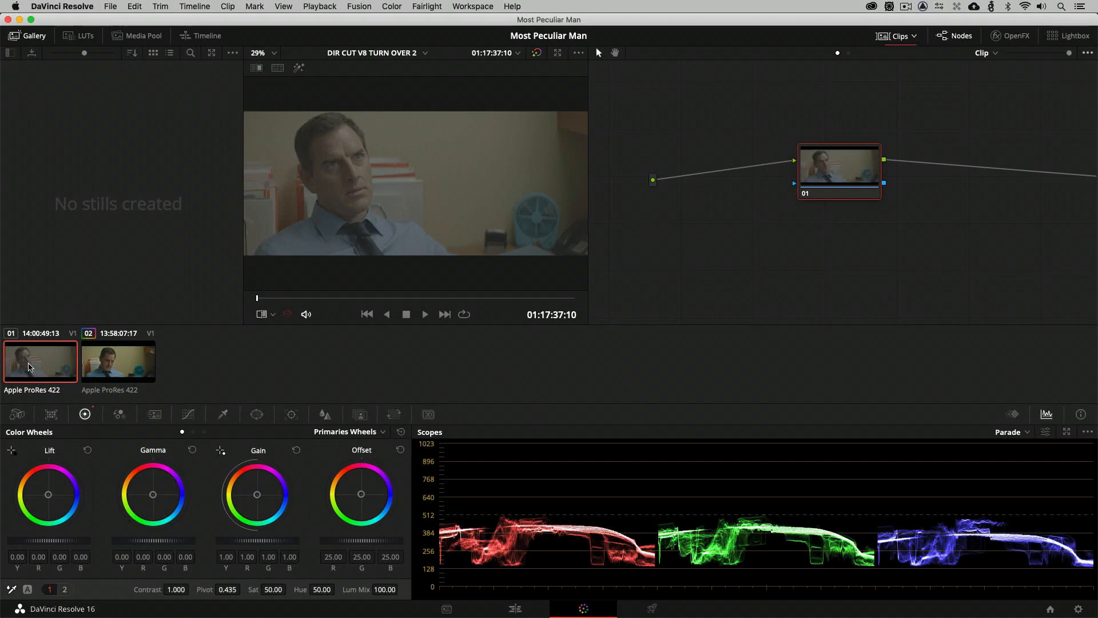
Add a second serial node to clip 01 and apply the Arri Alexa LogC to Rec709 3D LUT to it.
drag(329, 298, 378, 298)
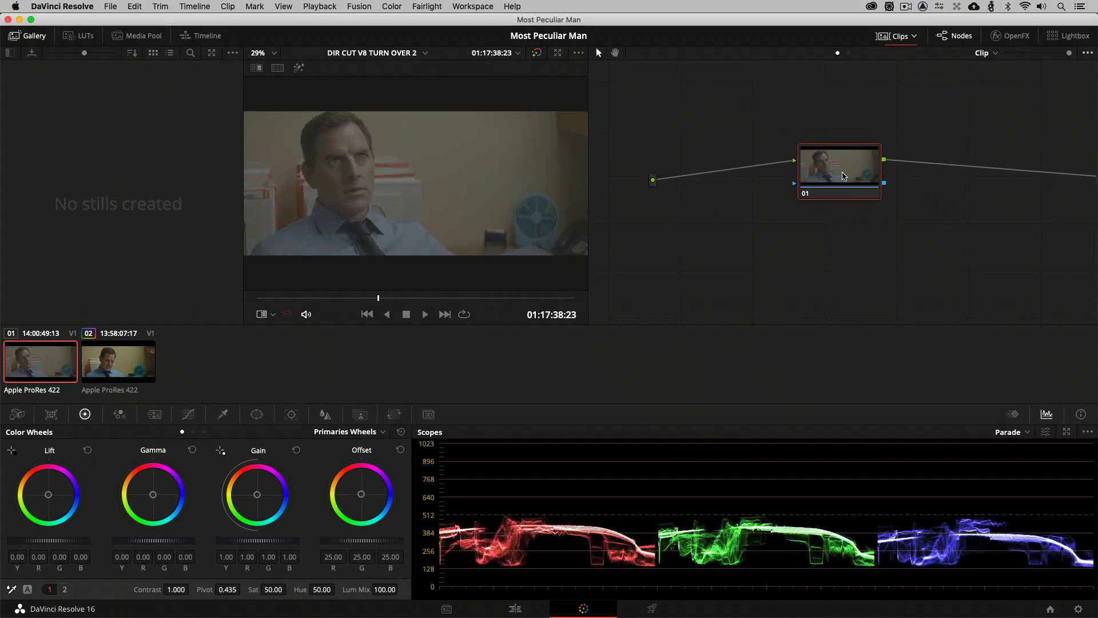
key(alt+s)
right_click(879, 182)
mouse_move(901, 317)
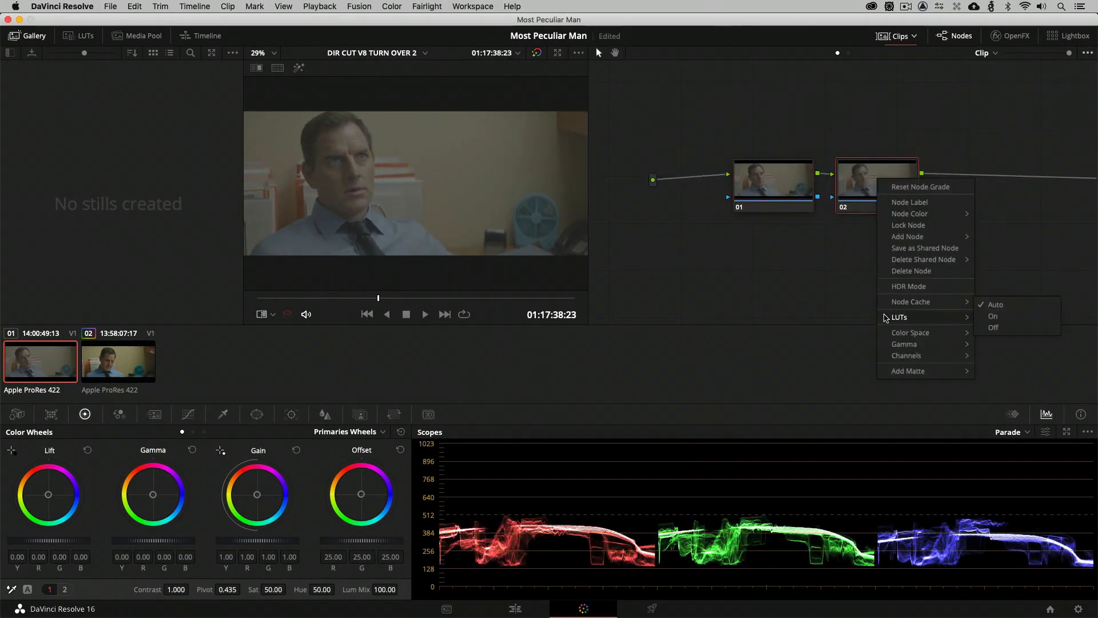
mouse_move(1008, 356)
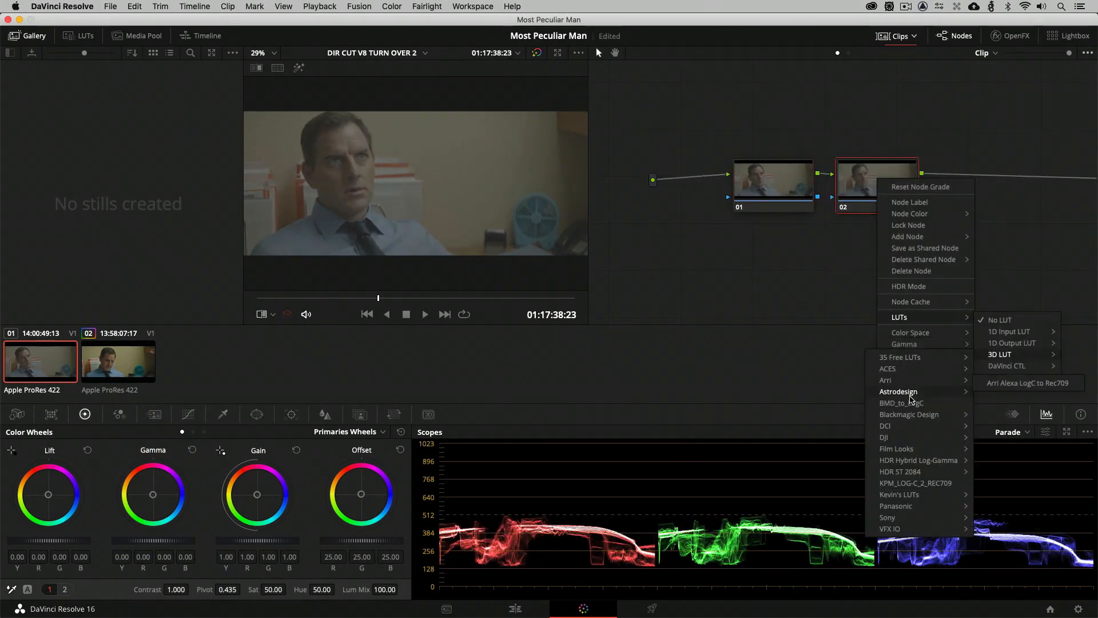
mouse_move(912, 392)
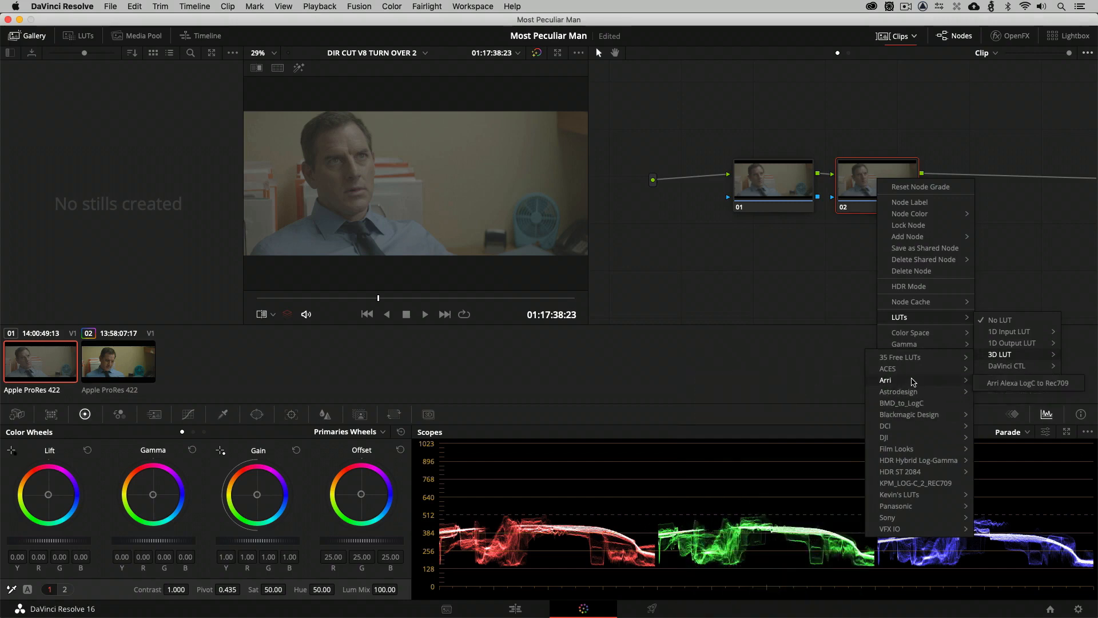
click(1018, 385)
In node 01's RGB Mixer, set Red Output blue to 1.03, Green Output blue to 1.05, Blue Output green to 2.00 and red to -0.92.
drag(803, 197, 764, 196)
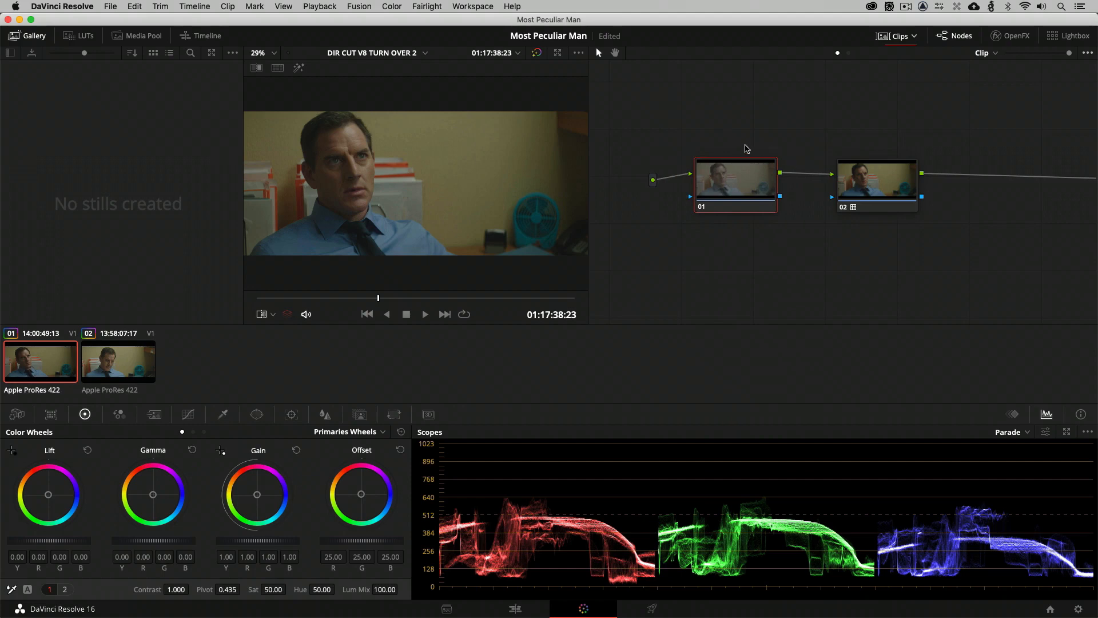
click(119, 420)
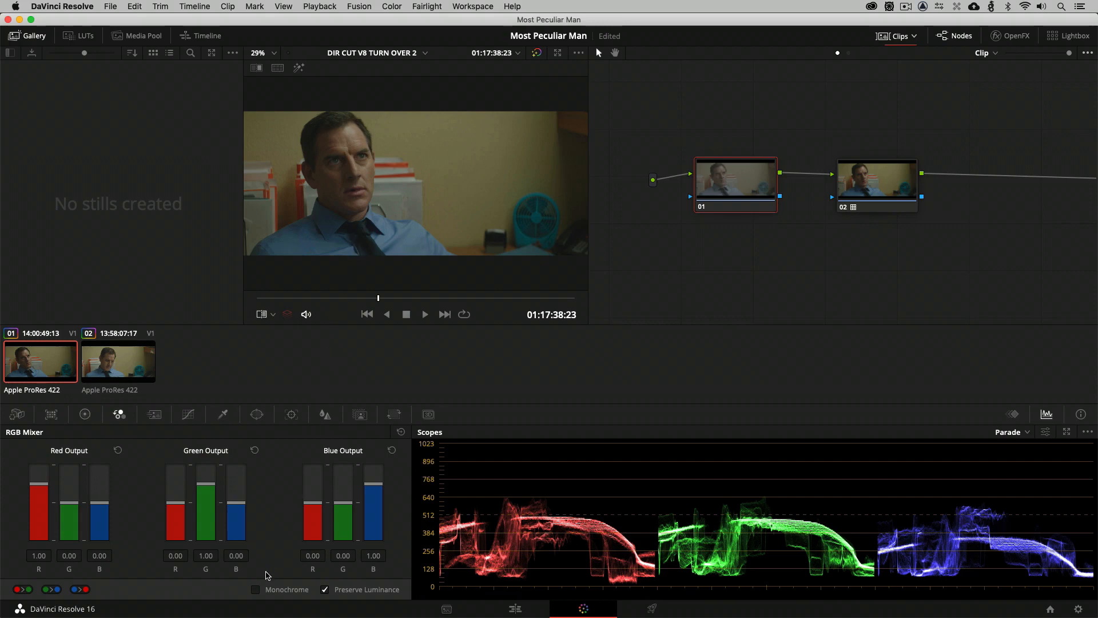
click(255, 590)
click(256, 590)
drag(103, 509, 107, 484)
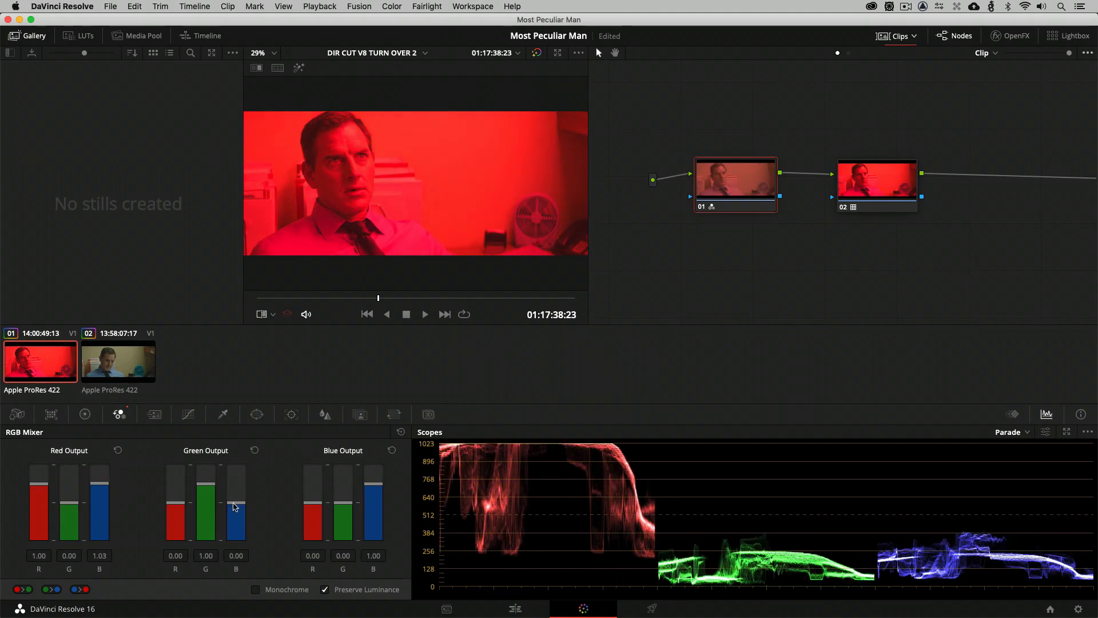
drag(239, 503, 240, 483)
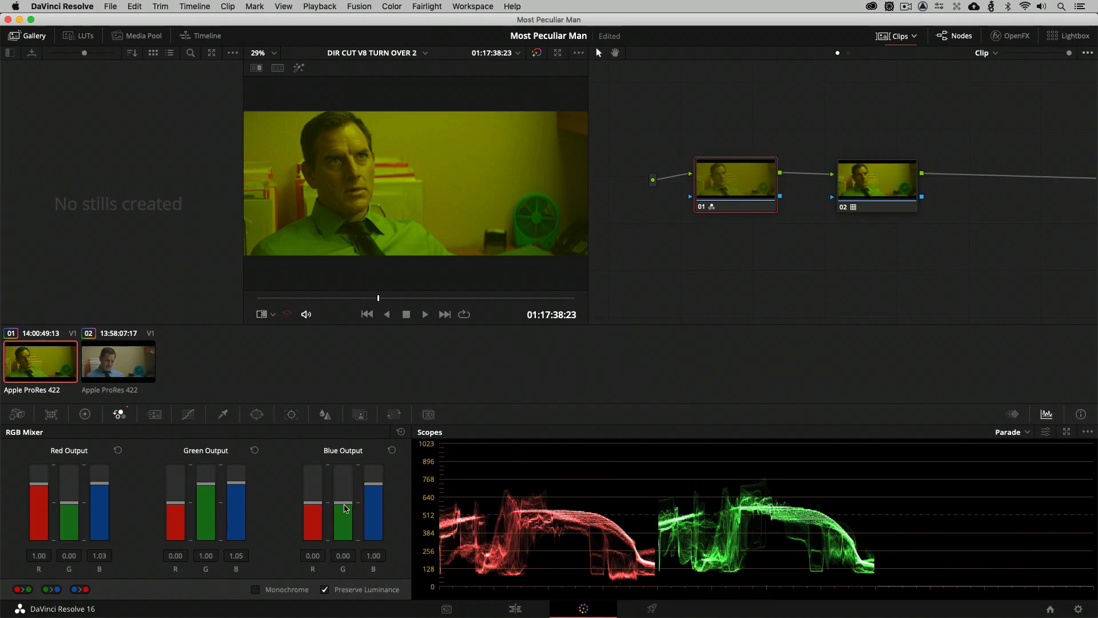
drag(343, 504, 352, 463)
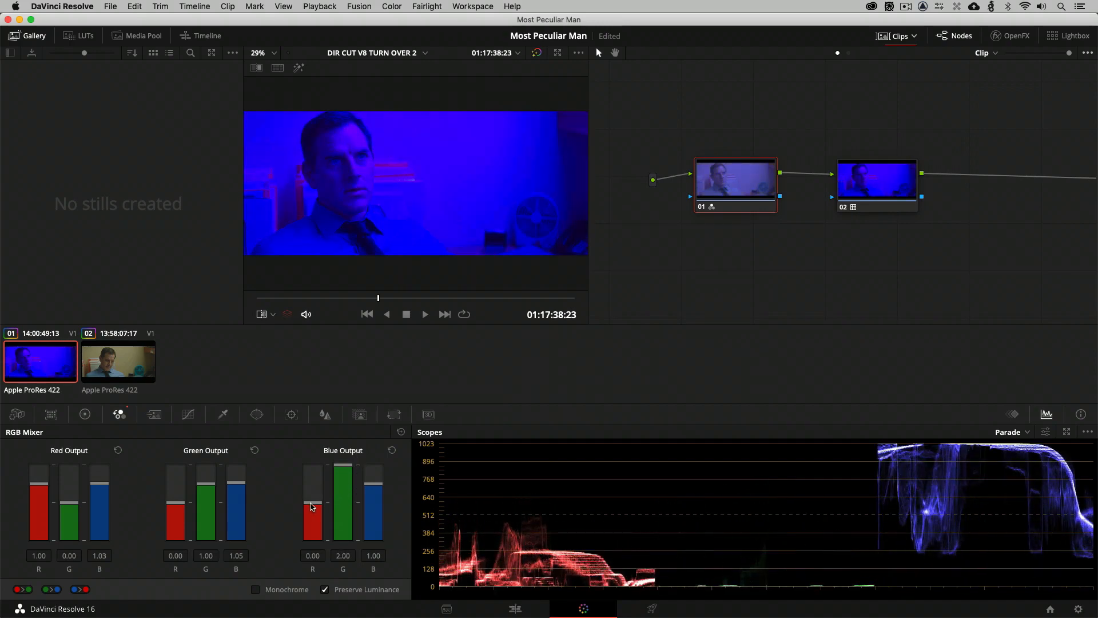
drag(312, 506, 313, 526)
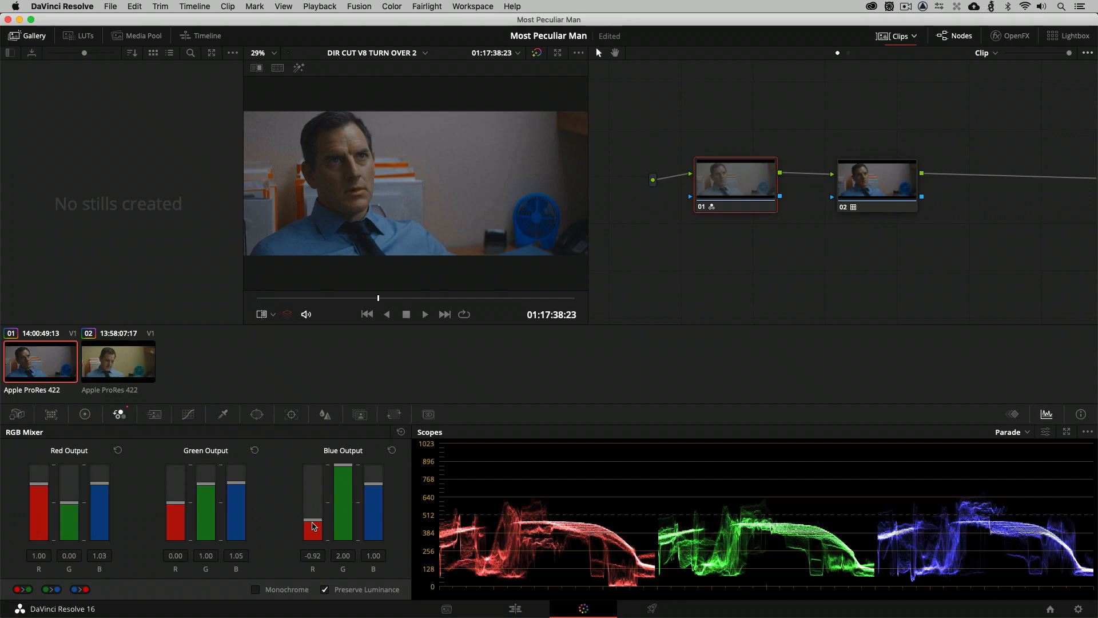
Compare the image repeatedly with node 01's channel mix disabled and enabled, leaving the node enabled.
drag(742, 200, 726, 207)
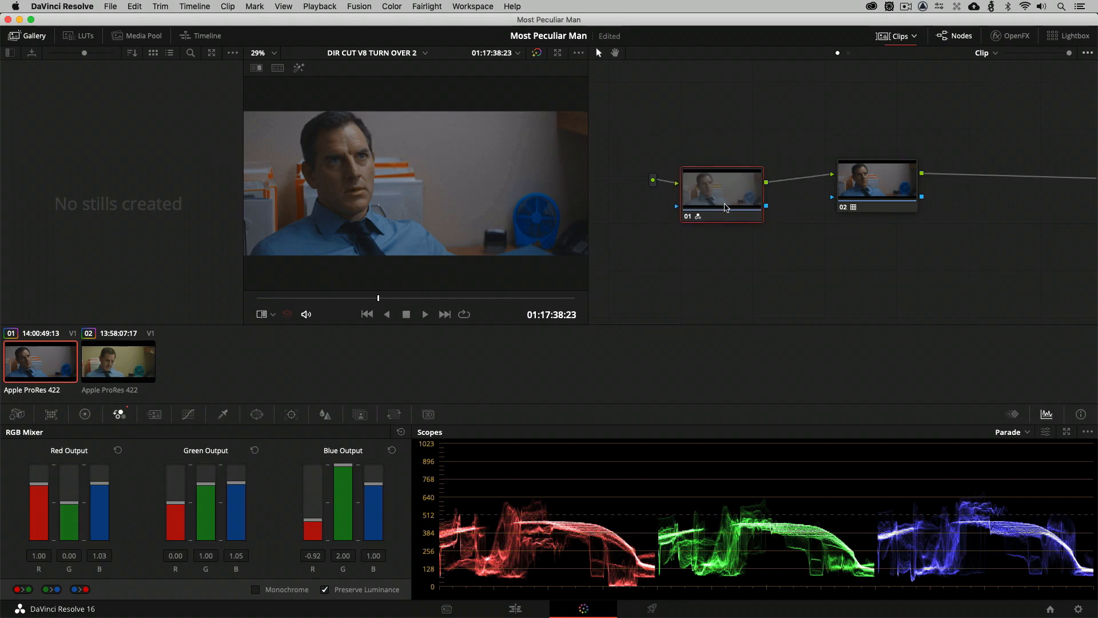
key(ctrl+d)
key(ctrl+d)
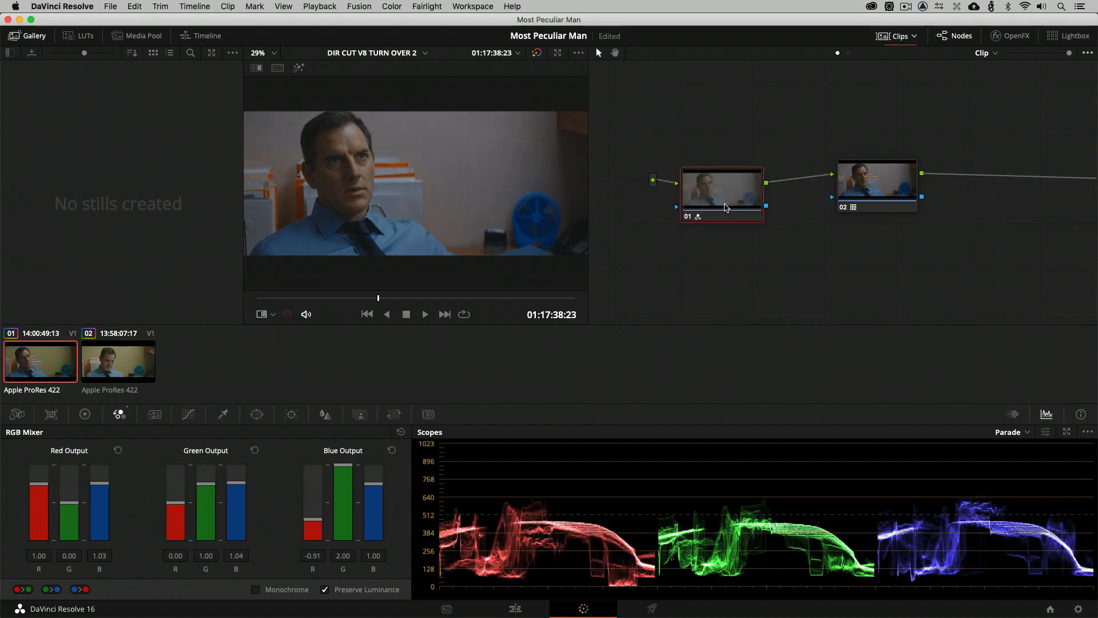
key(ctrl+d)
key(ctrl+d)
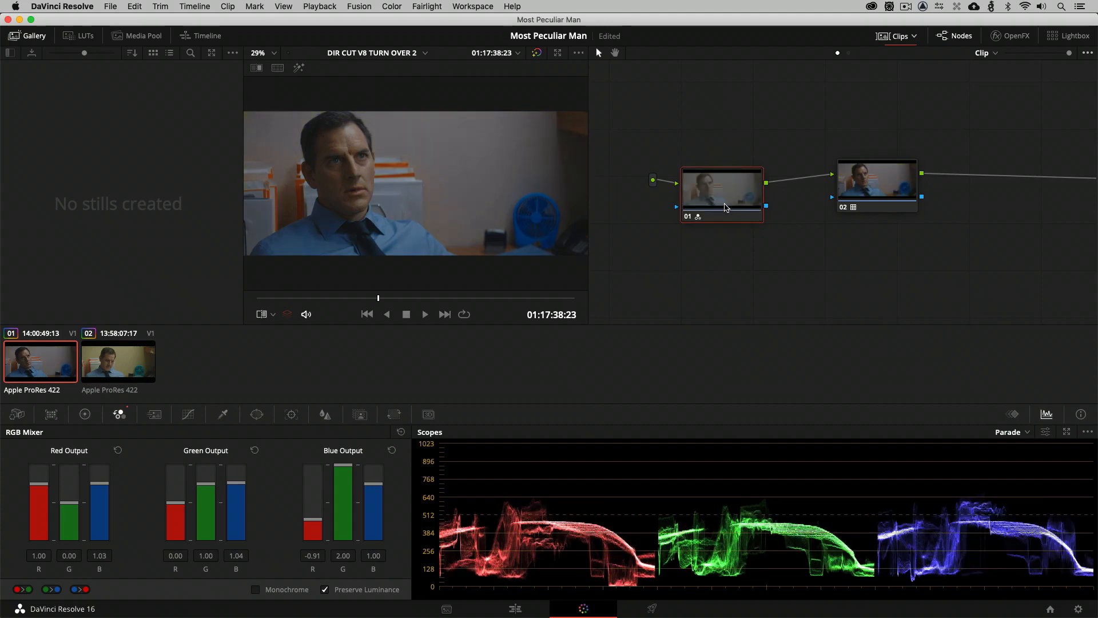
key(ctrl+d)
key(ctrl+d)
key(ctrl+d)
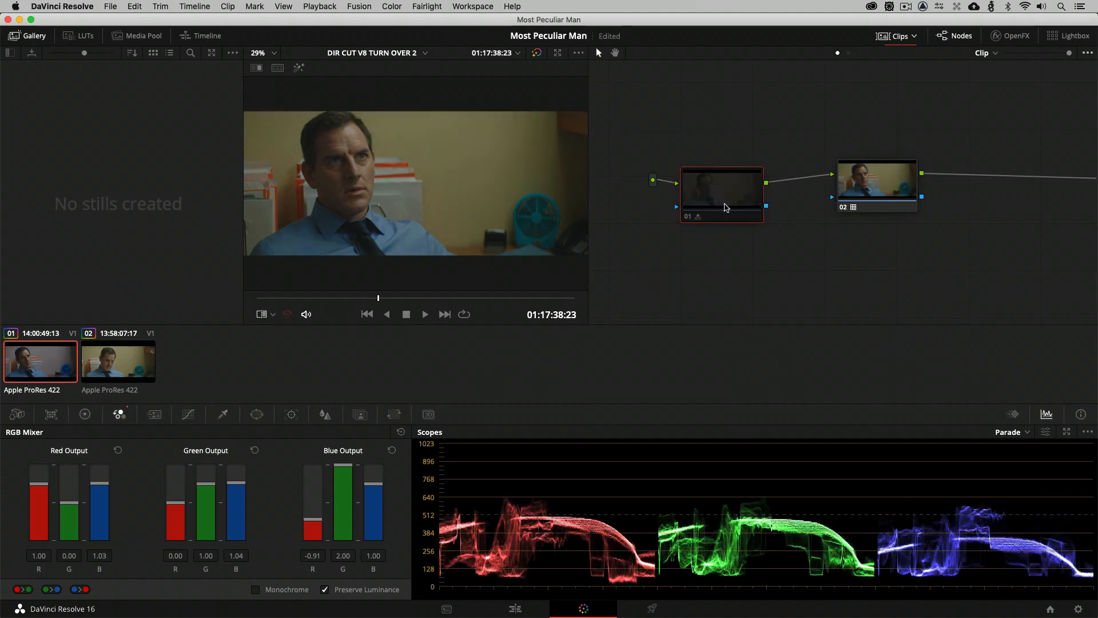
key(ctrl+d)
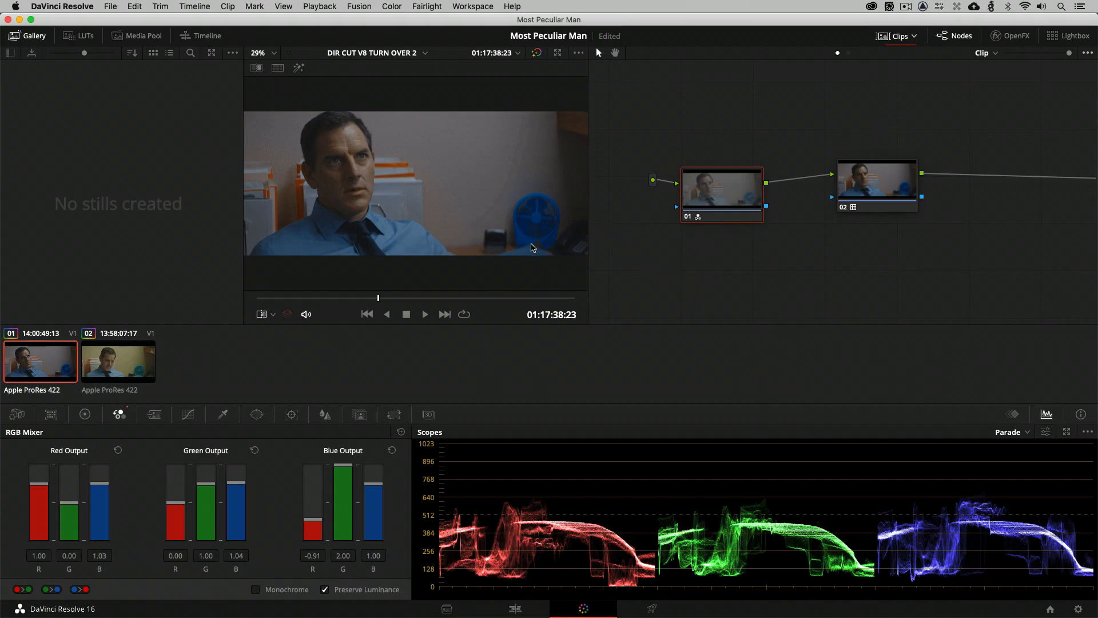
key(ctrl+d)
key(ctrl+d)
key(ctrl+d)
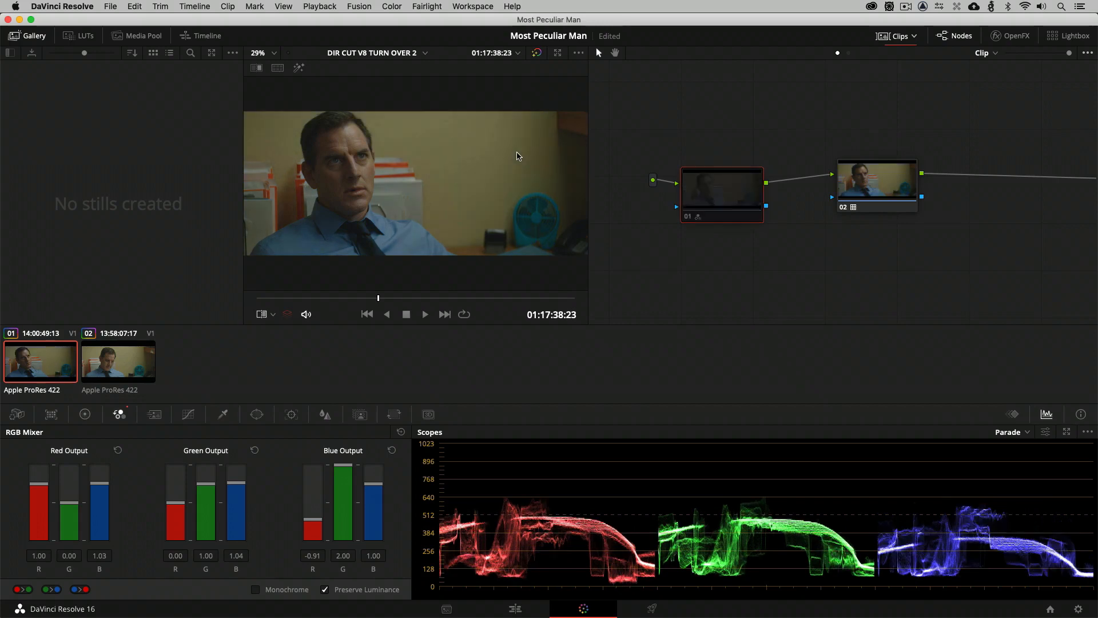
key(ctrl+d)
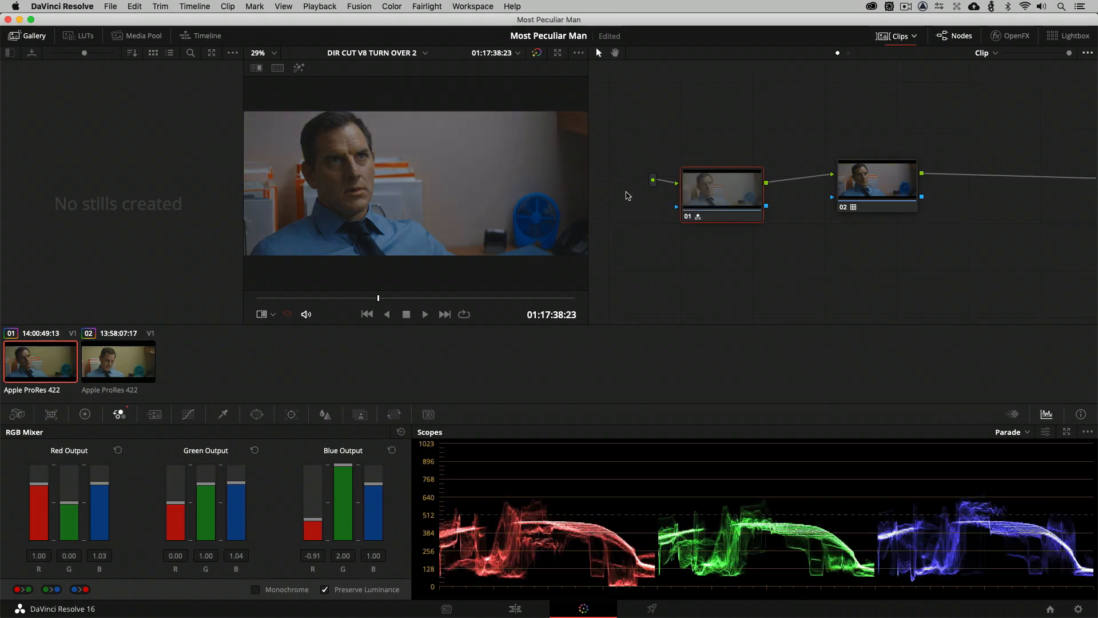
Straighten node 01 in the graph and set its primaries hue to 40.00.
drag(720, 199, 720, 195)
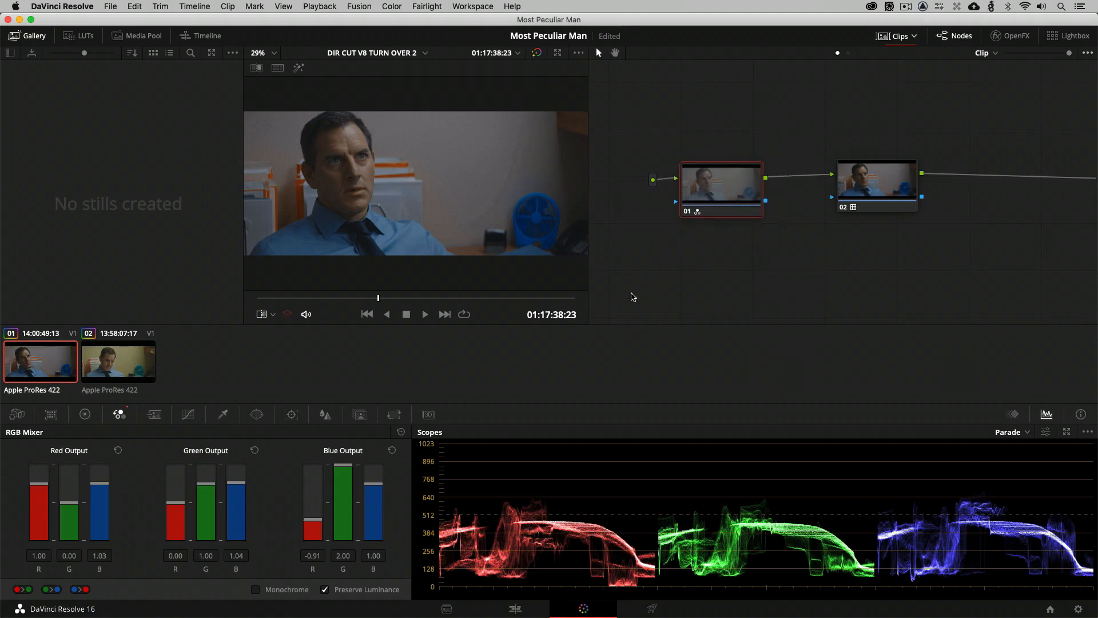
click(84, 415)
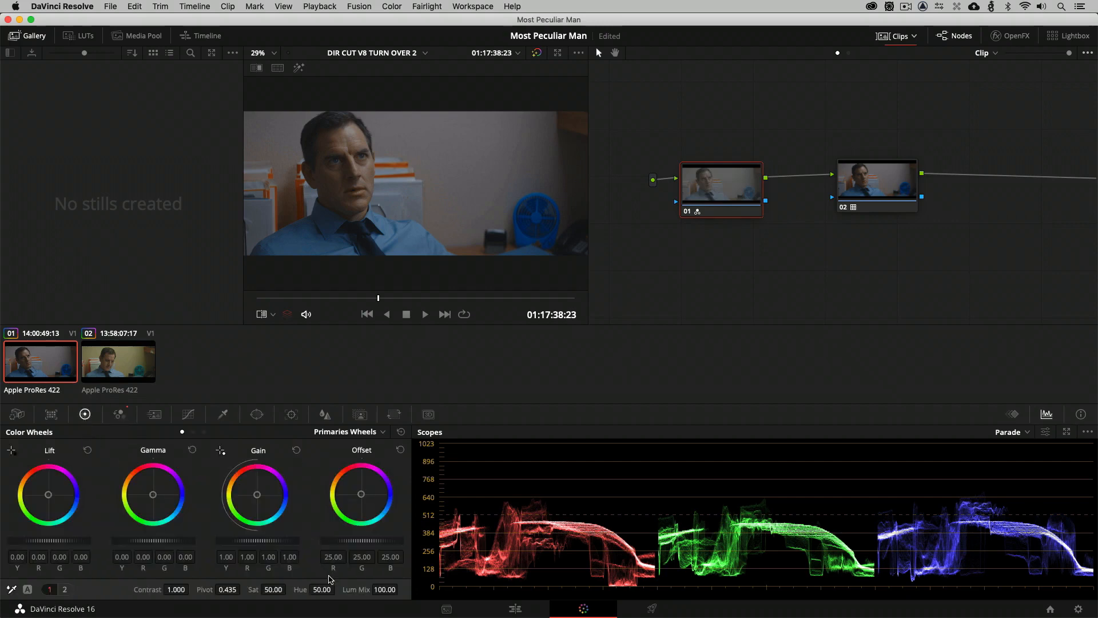
drag(319, 589, 340, 589)
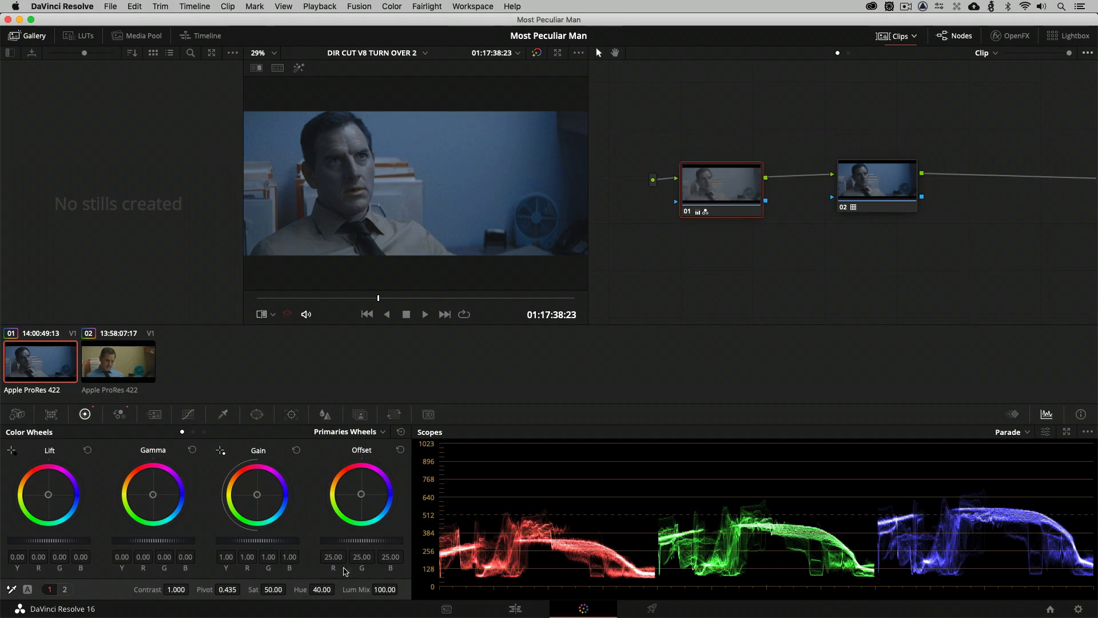
Reduce node 01's key output gain to 0.568 after trying it at 0 and 1, and align the node with node 02.
click(364, 420)
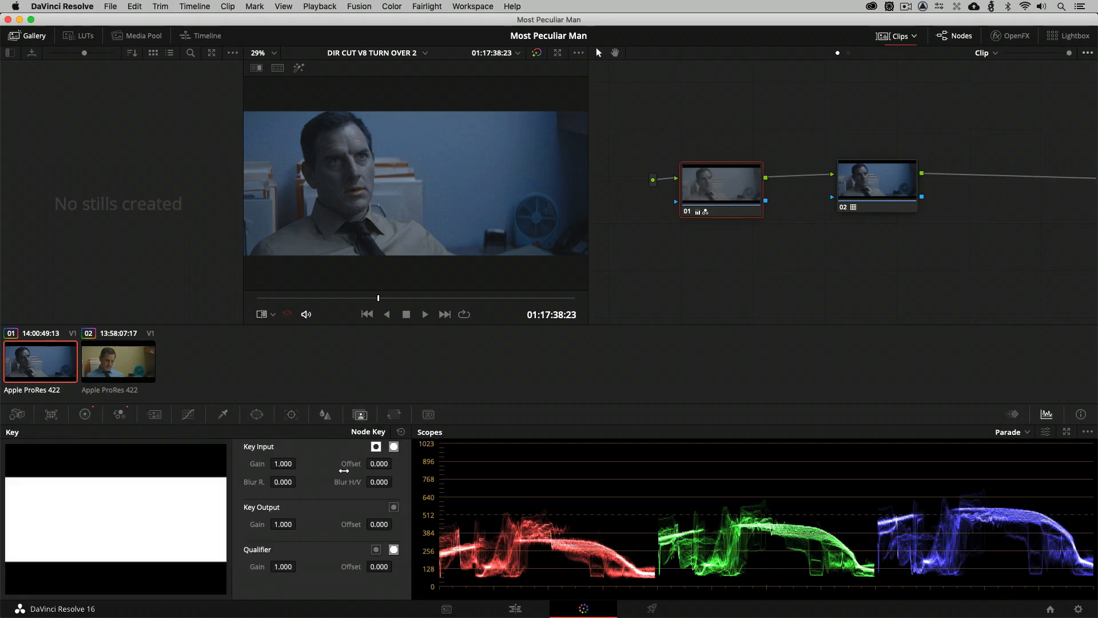
click(284, 524)
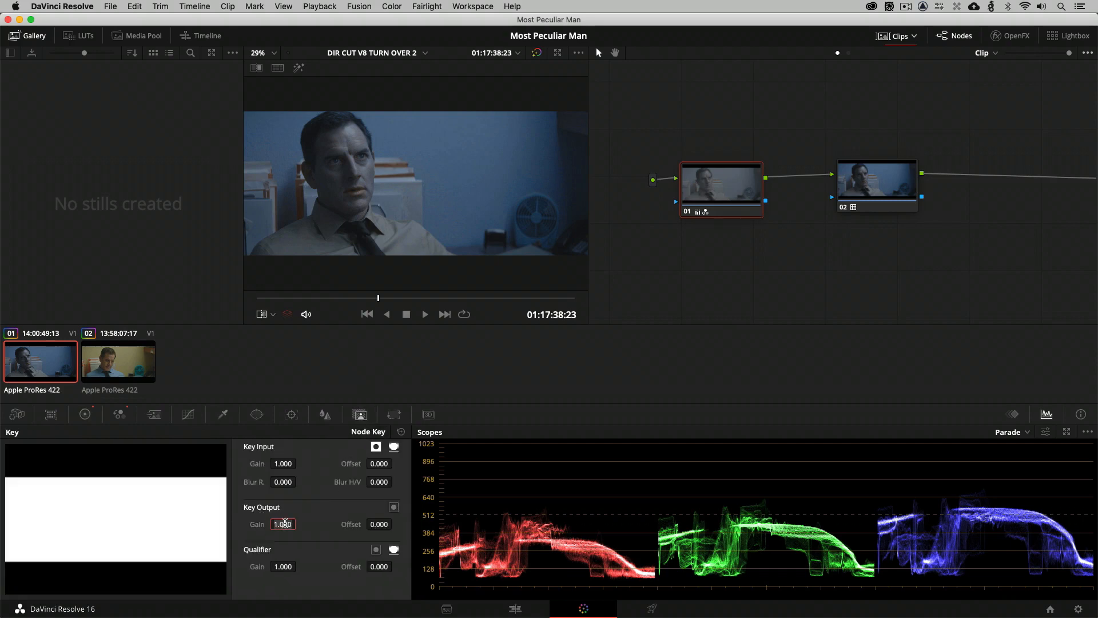
text(0)
key(Return)
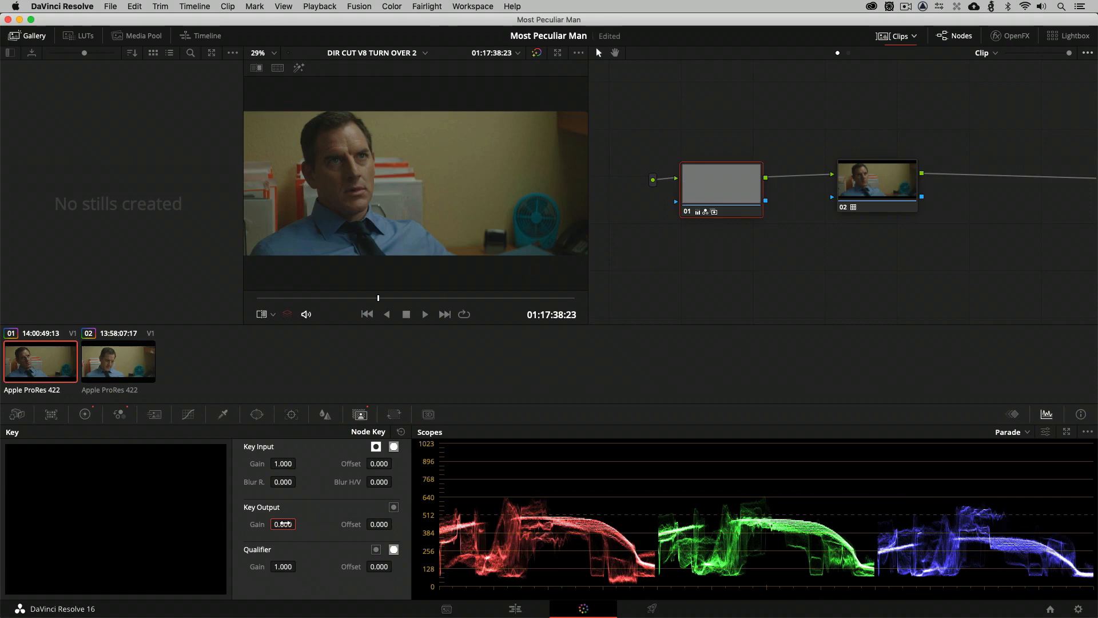
click(283, 523)
text(1)
key(Return)
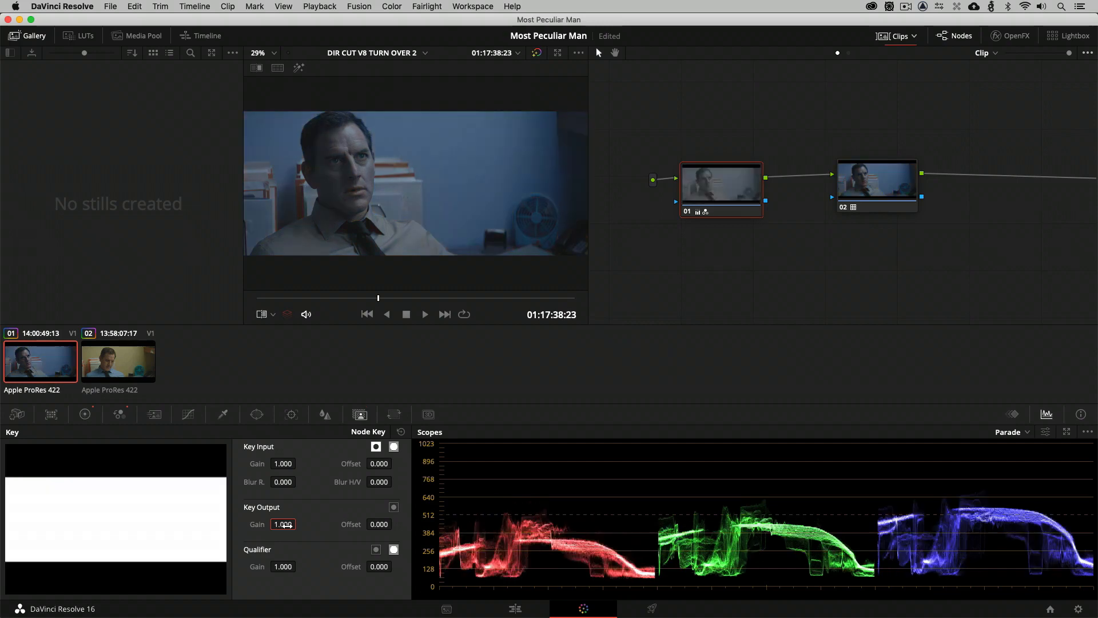
drag(286, 524, 37, 524)
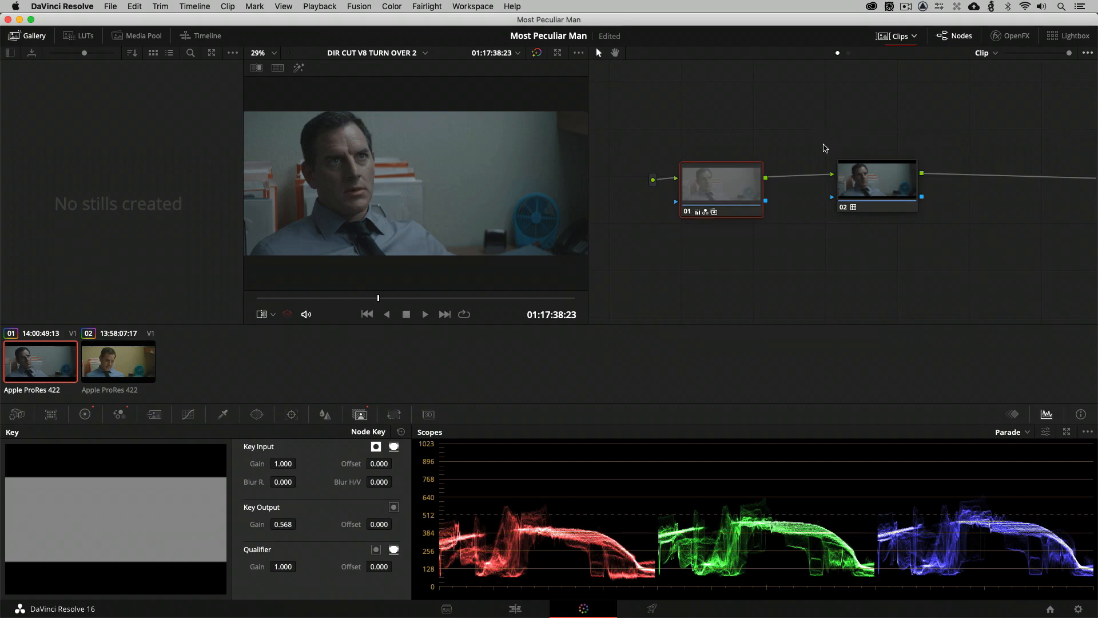
drag(744, 185, 744, 180)
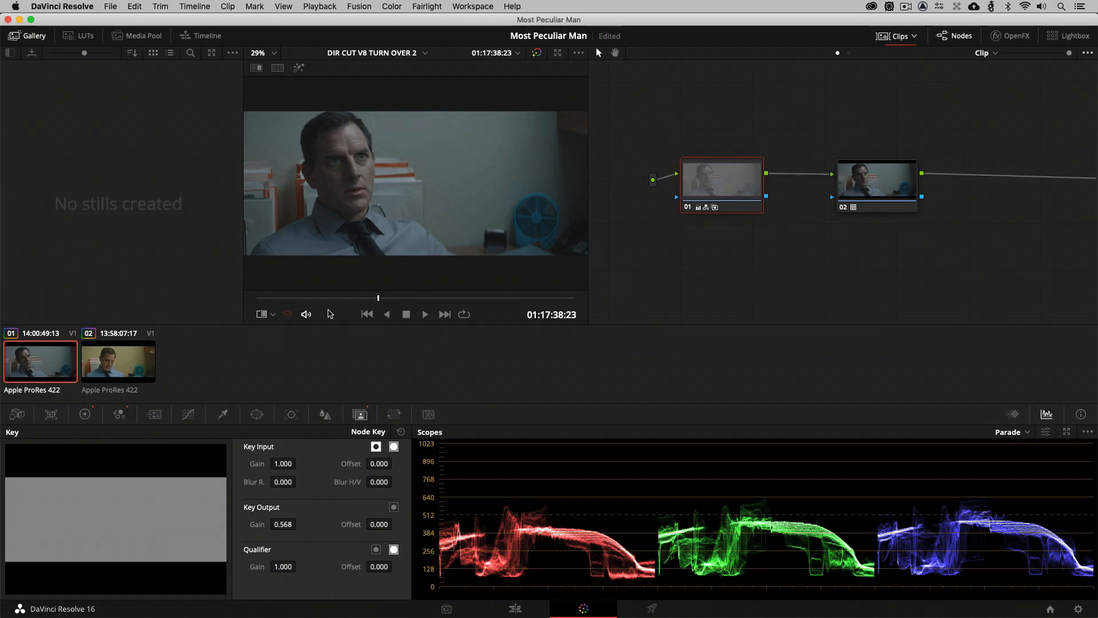
Review clip 02 against clip 01 and grab a still of clip 01's grade into the gallery.
click(127, 353)
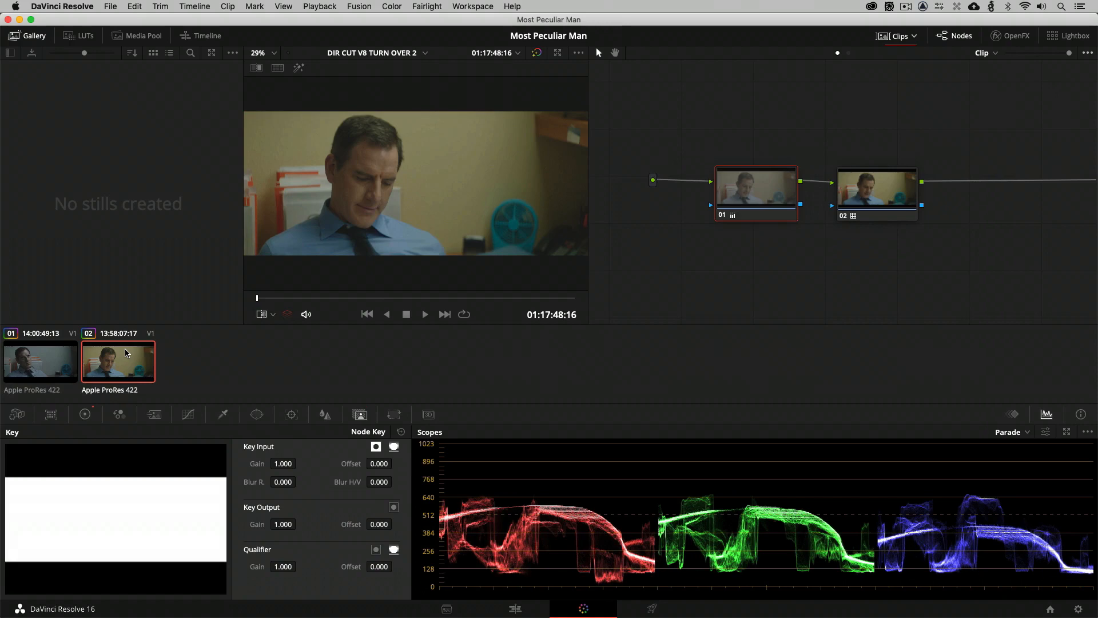
drag(402, 298, 572, 298)
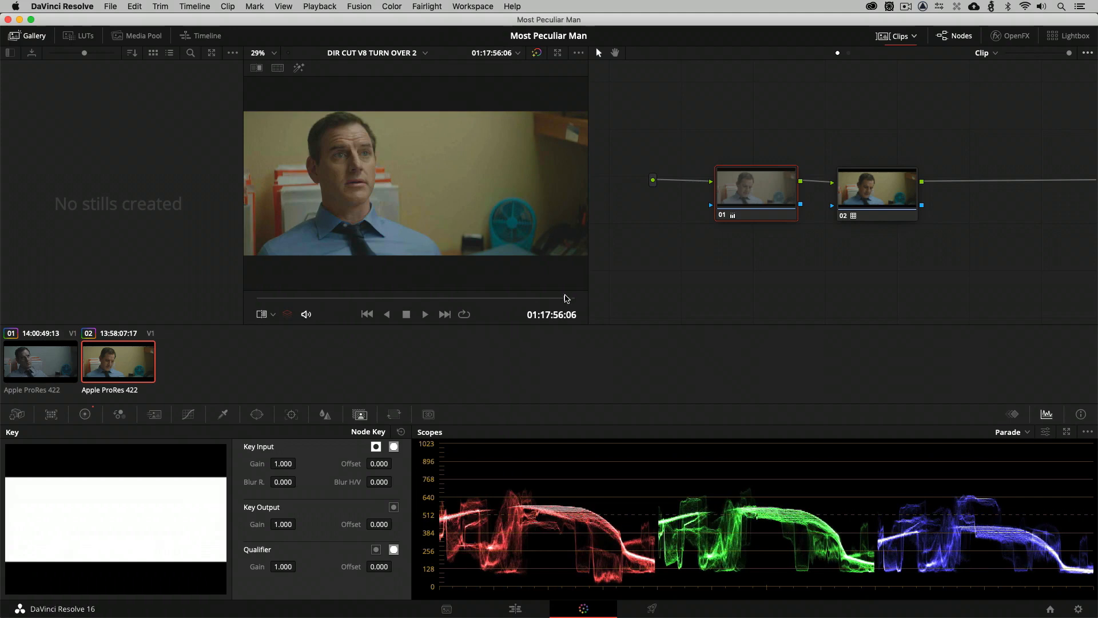
click(44, 359)
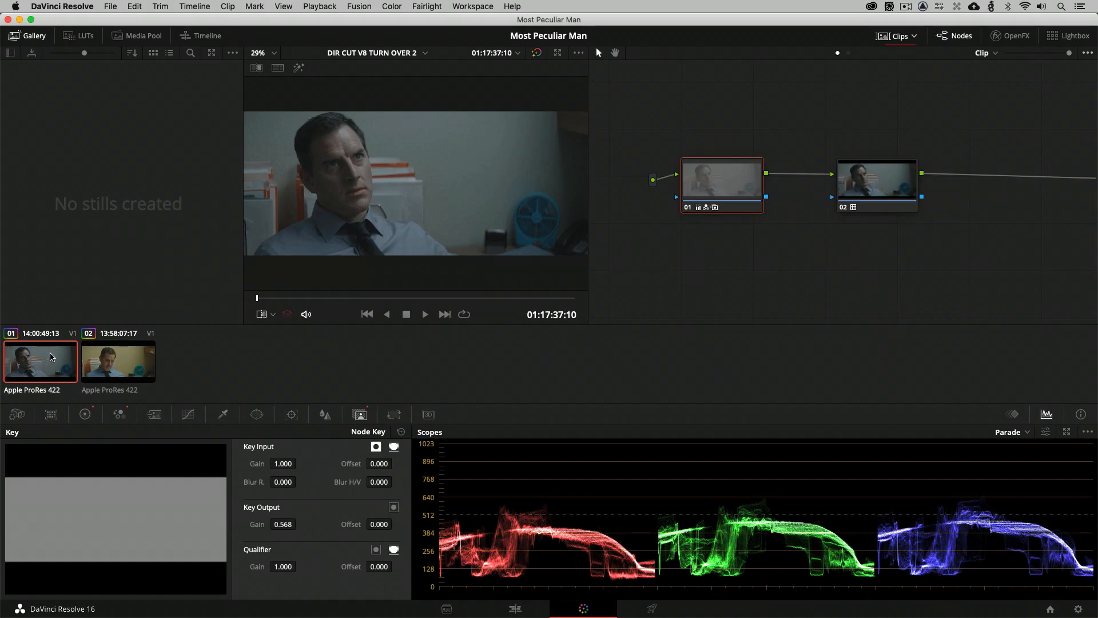
right_click(401, 170)
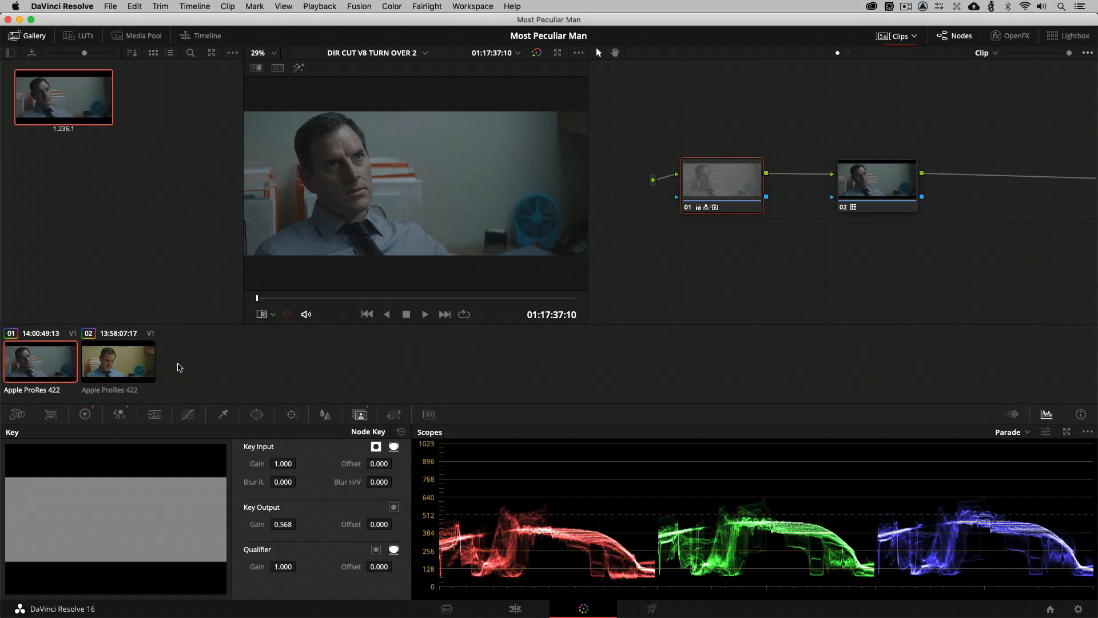
Return to the primaries wheels and change the clip filter from graded clips to all clips.
click(85, 414)
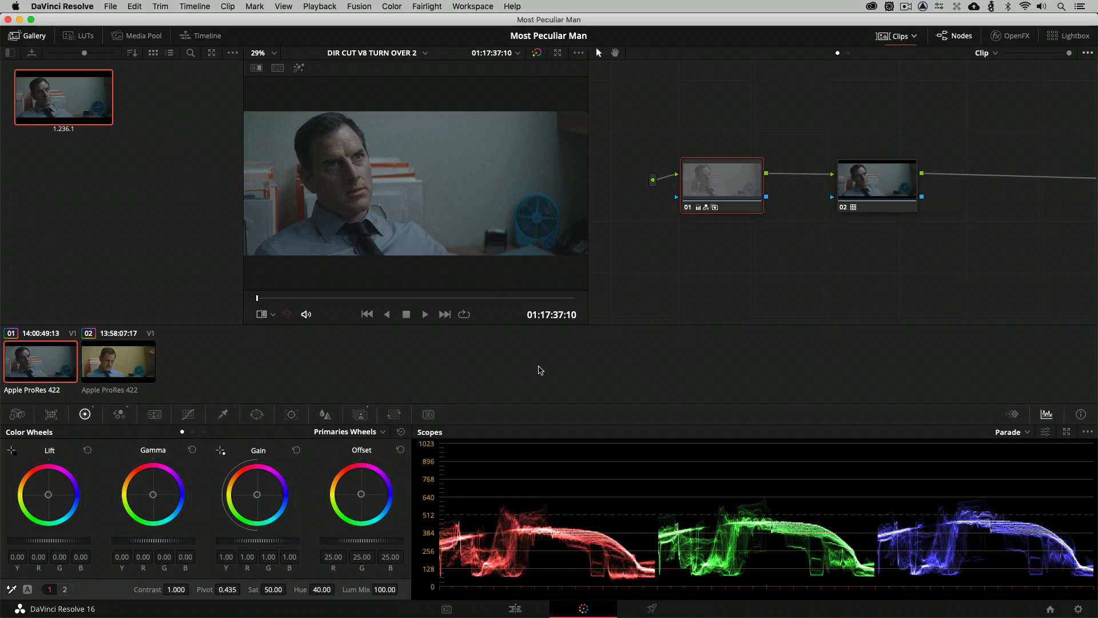
click(913, 36)
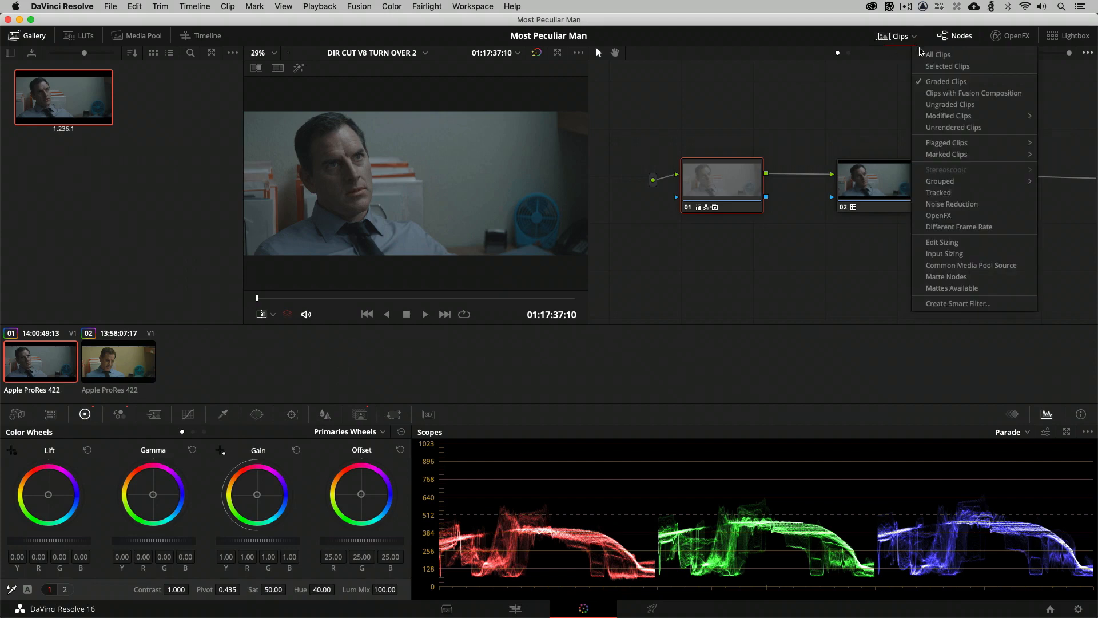
click(932, 54)
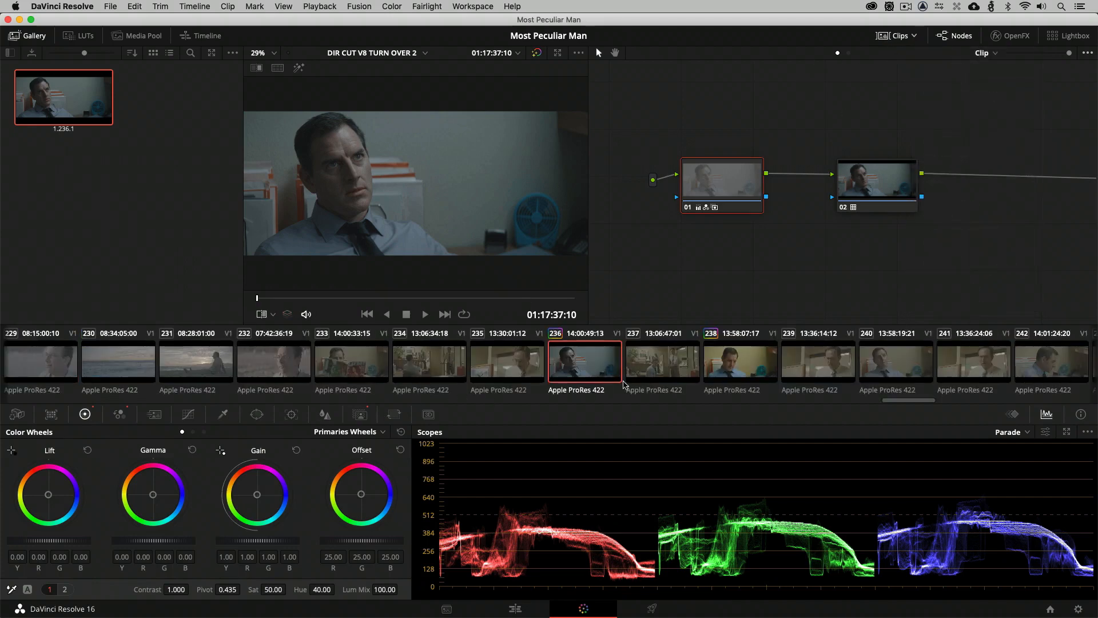
Select clip 205 and move its node into the middle of the node graph.
drag(890, 405, 786, 406)
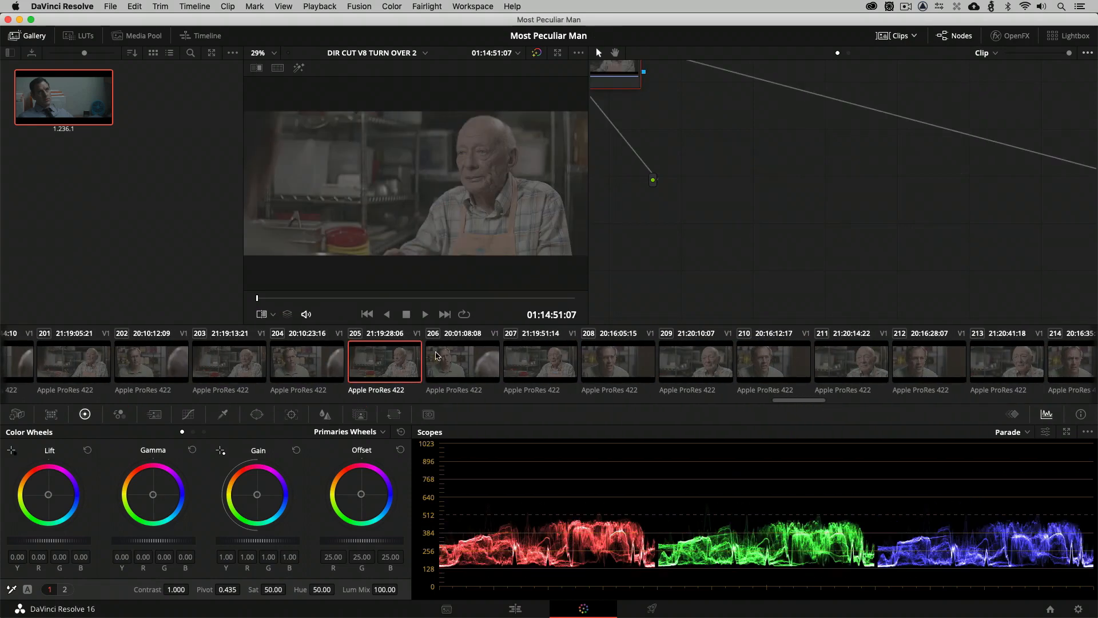
drag(611, 70, 787, 196)
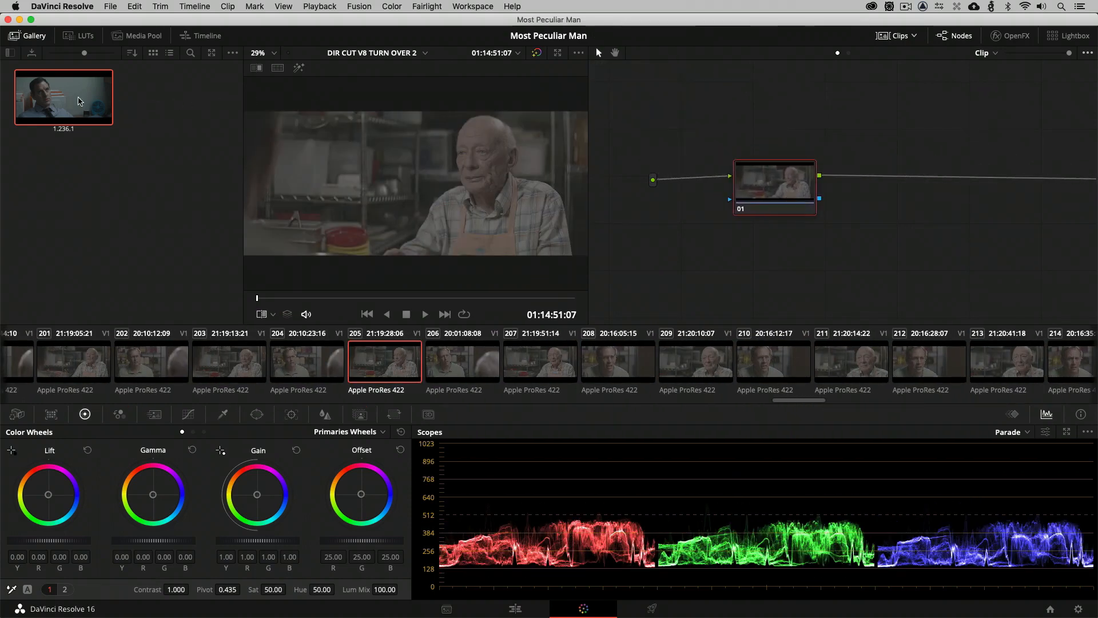
mouse_move(80, 101)
Select clip 126, the diner shot of the older man in an apron.
drag(814, 404, 504, 396)
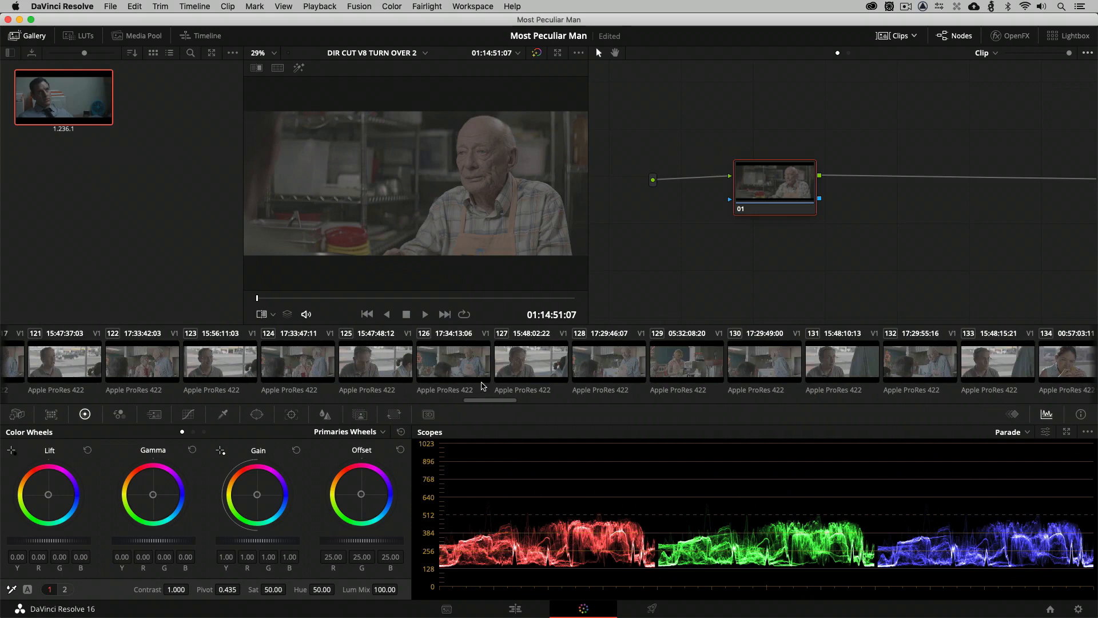
click(464, 360)
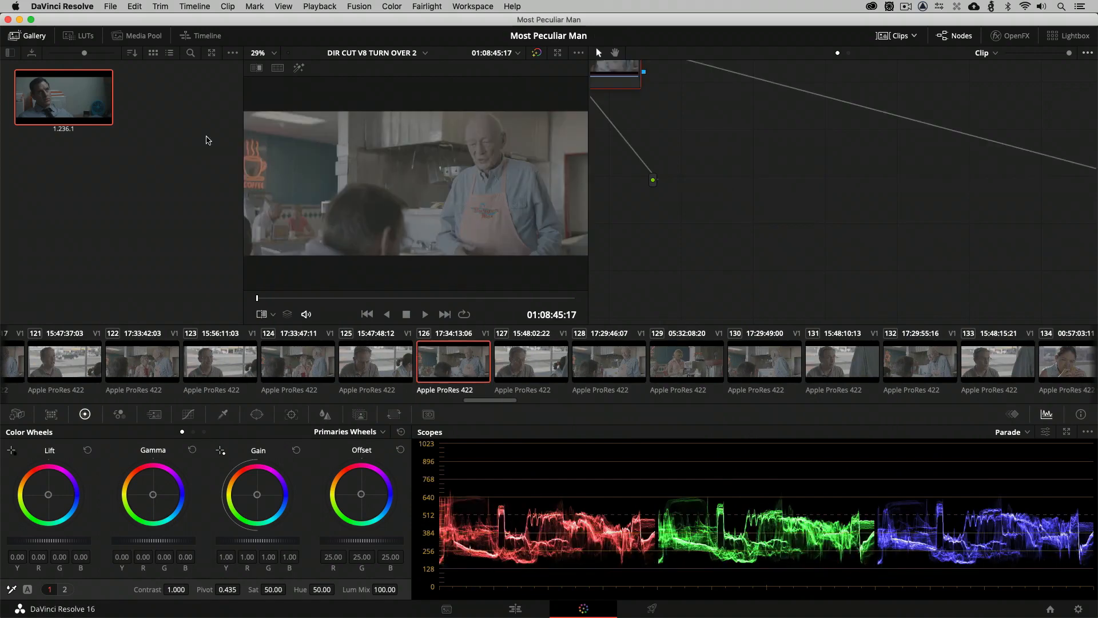